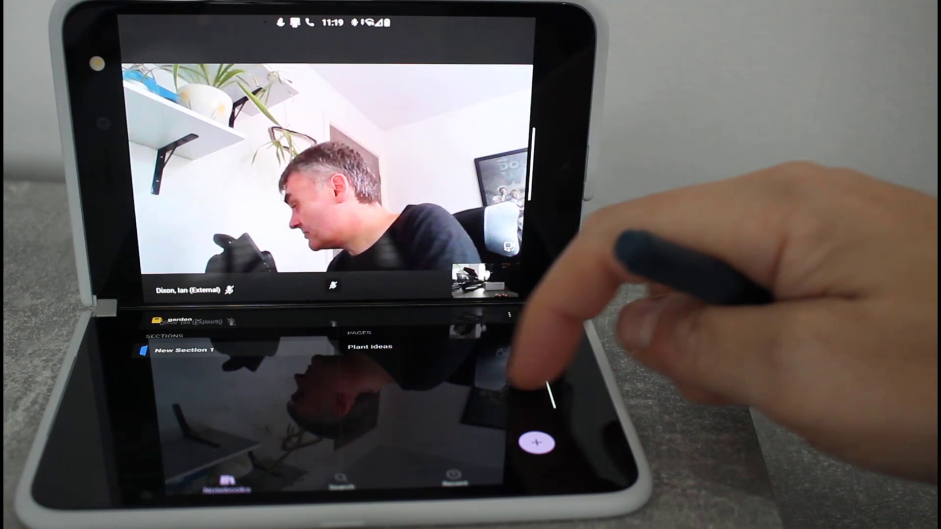
Step: Close OneNote and open whiteboard.microsoft.com in Edge on the lower screen
left_click_drag(530, 471, 514, 331)
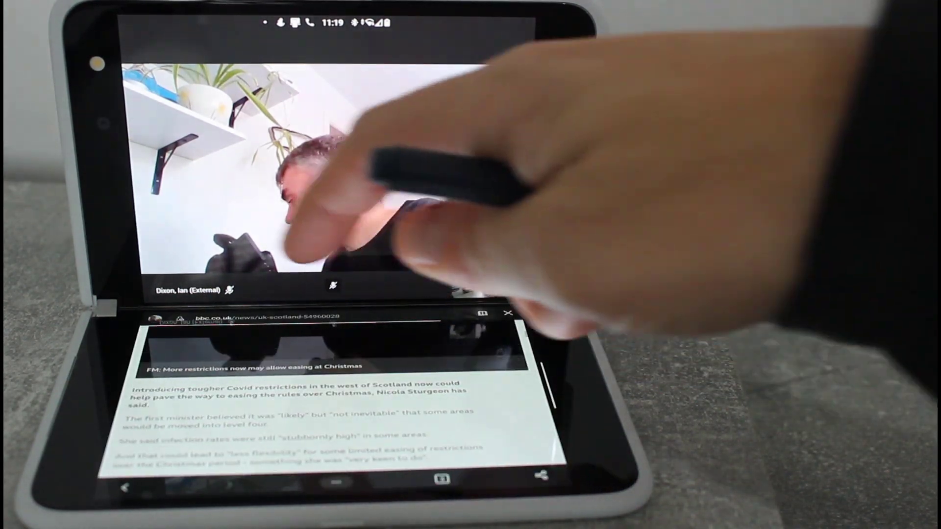
left_click(441, 346)
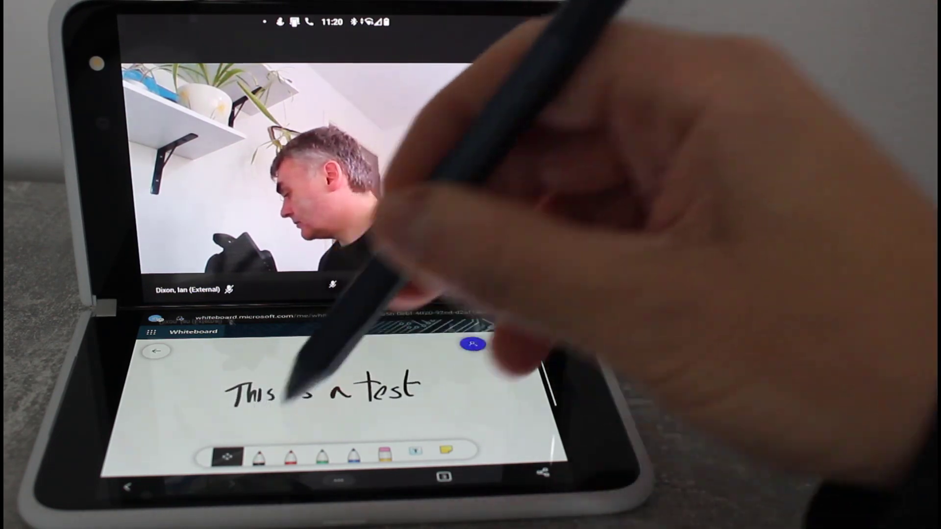
Step: Underline 'a test' on the whiteboard with the Black Pen
left_click(258, 457)
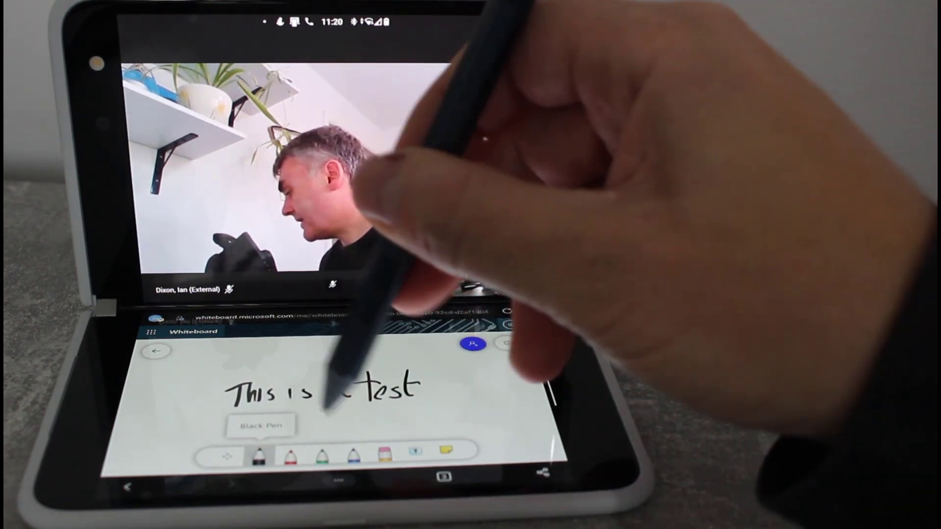
left_click_drag(330, 422, 420, 403)
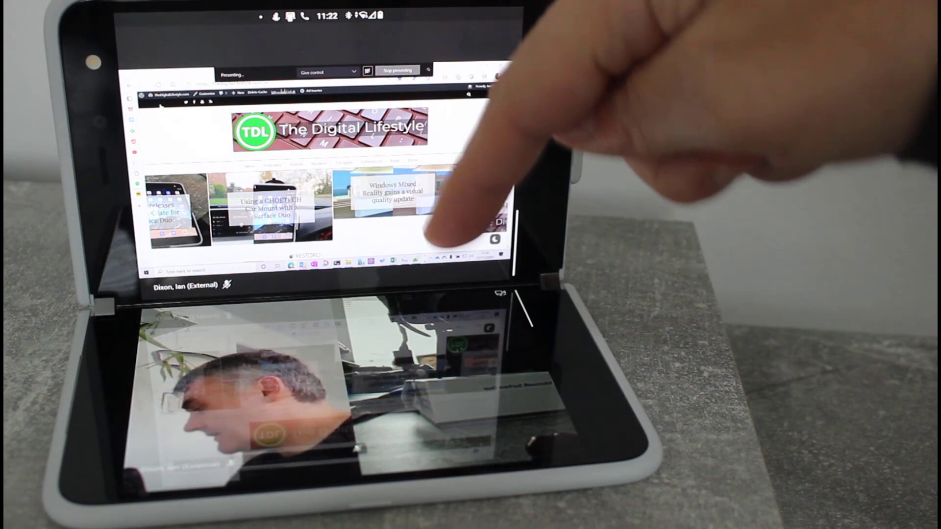
Step: Open the call's More (...) menu and its Share options to share the screen
left_click(478, 275)
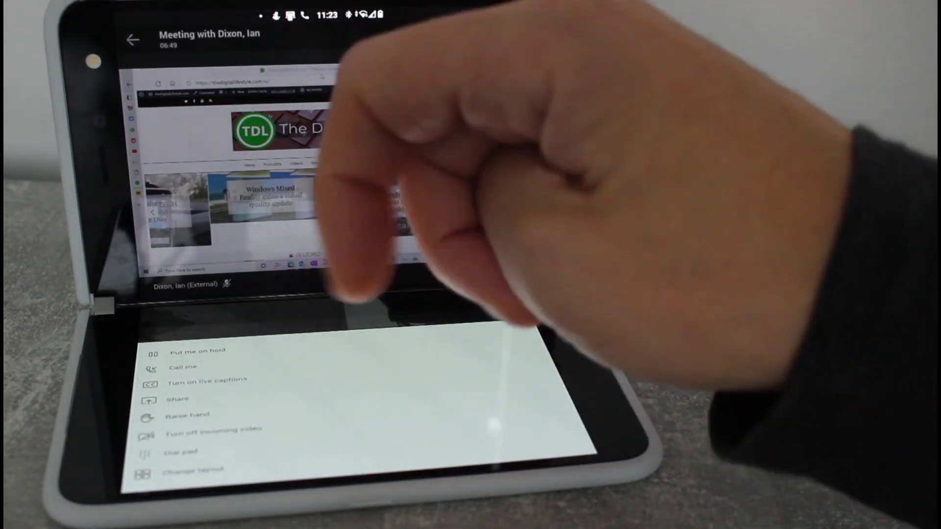
left_click(166, 399)
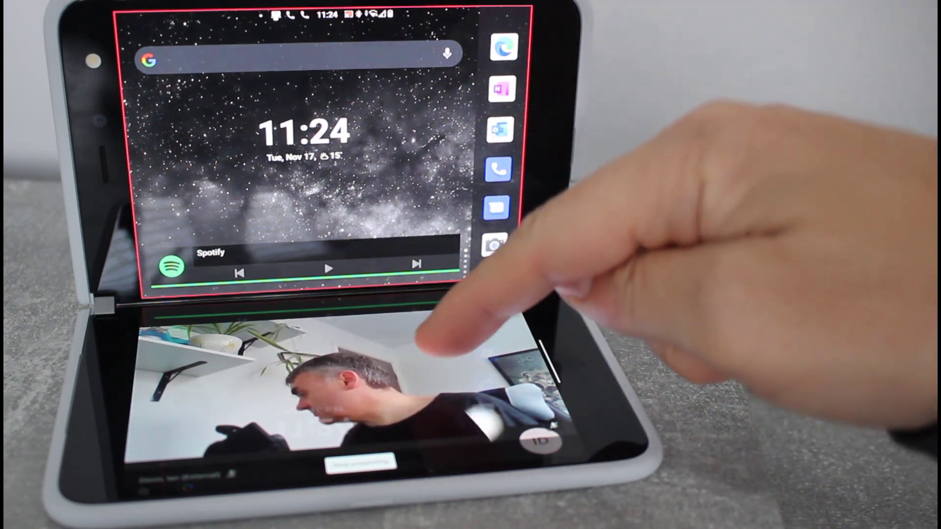
Step: Open the app drawer on the top screen, stop presenting, and open the call's More options
left_click_drag(396, 235, 397, 89)
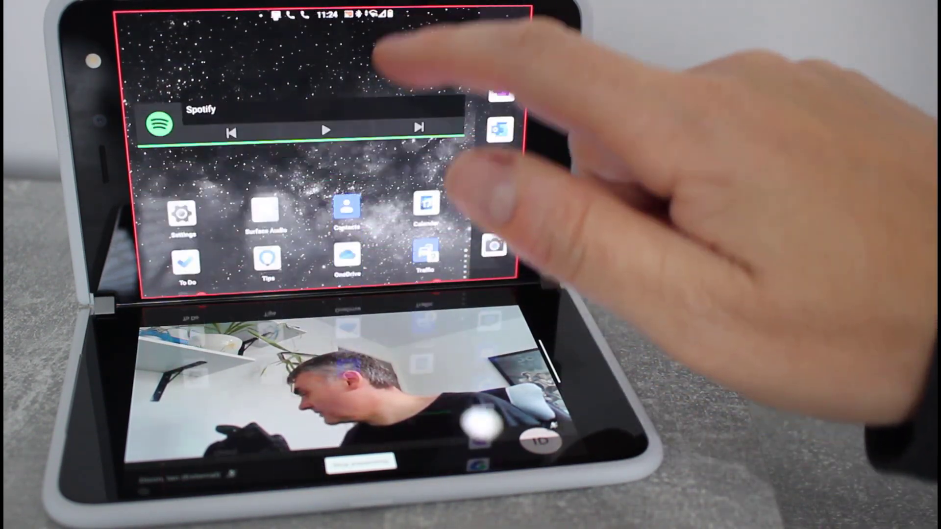
left_click_drag(397, 221, 397, 73)
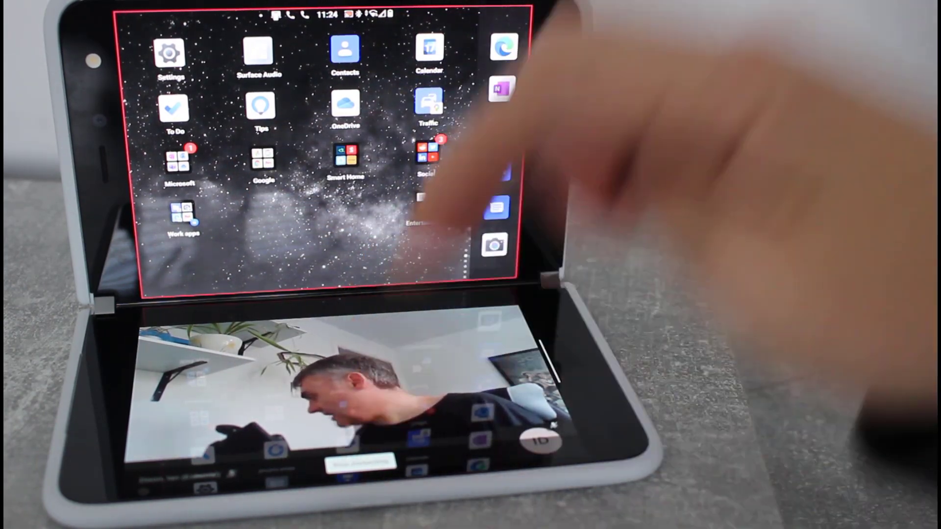
left_click(471, 184)
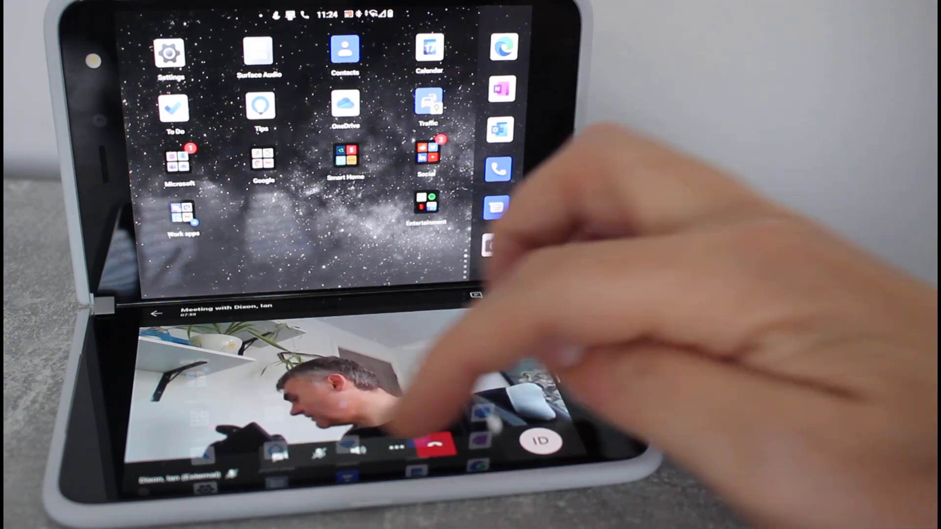
left_click(396, 446)
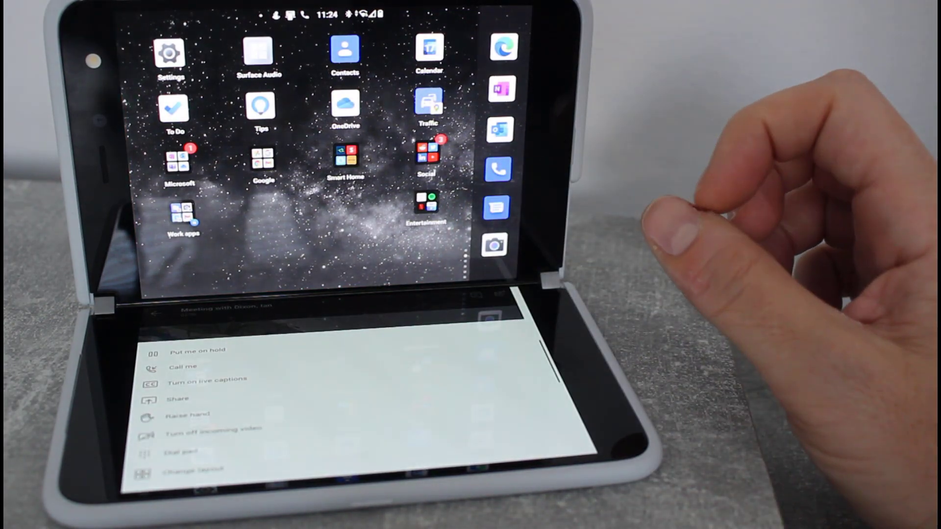